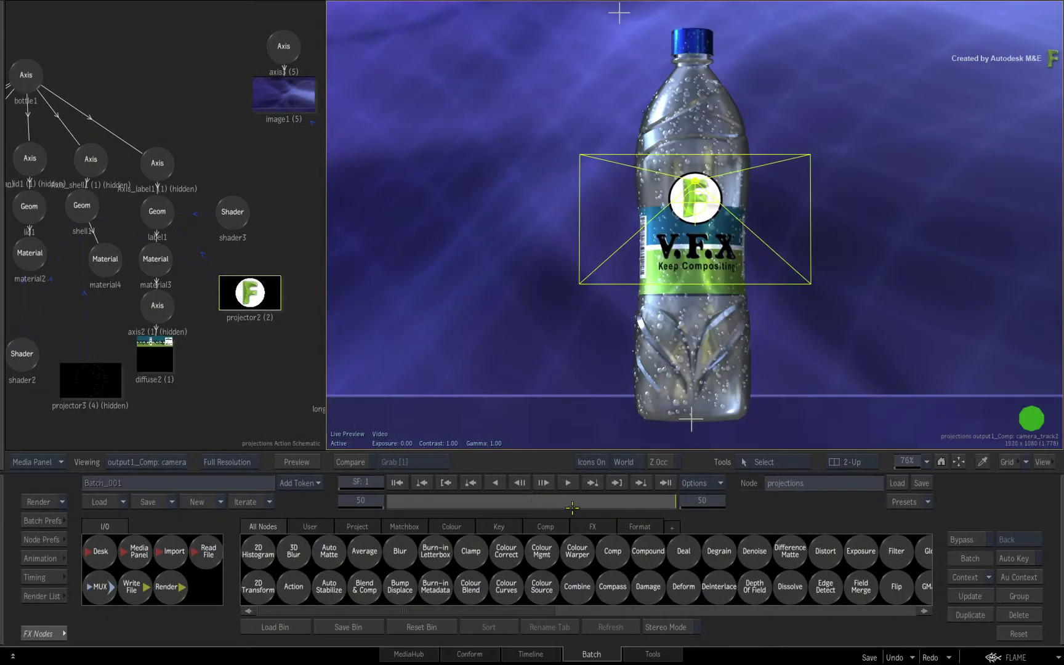
- Scrub through the bottle animation and open the settings of the projector2 node
{"action": "mouse_move", "coordinate": [672, 496]}
{"action": "left_mouse_down"}
{"action": "mouse_move", "coordinate": [425, 484]}
{"action": "mouse_move", "coordinate": [647, 519]}
{"action": "mouse_move", "coordinate": [402, 500]}
{"action": "mouse_move", "coordinate": [742, 499]}
{"action": "left_mouse_up"}
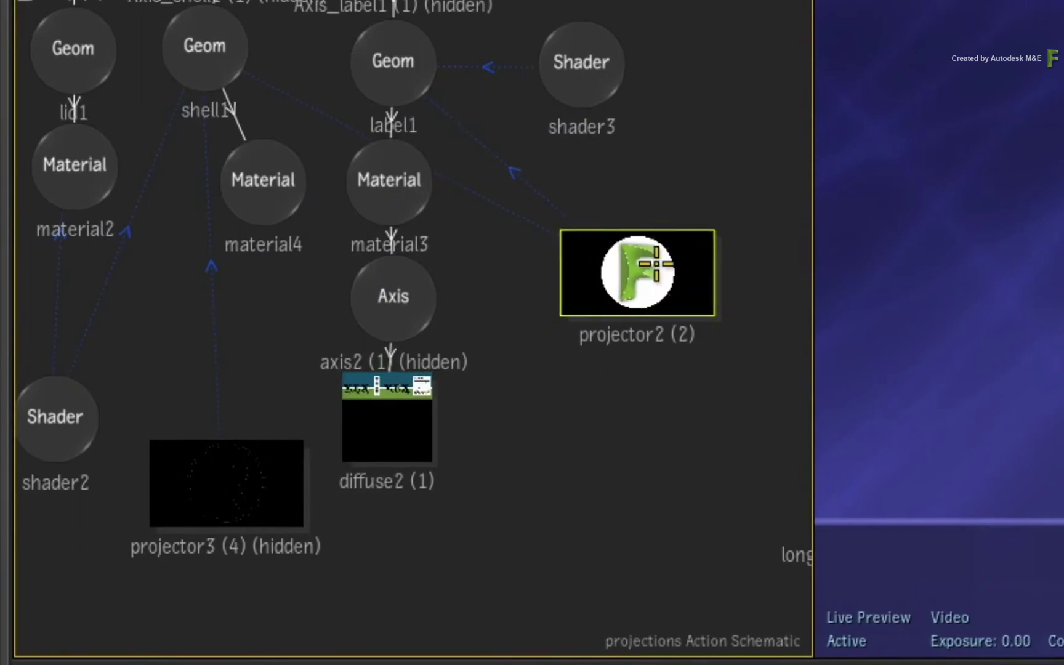
{"action": "left_click_drag", "start_coordinate": [657, 264], "coordinate": [655, 260]}
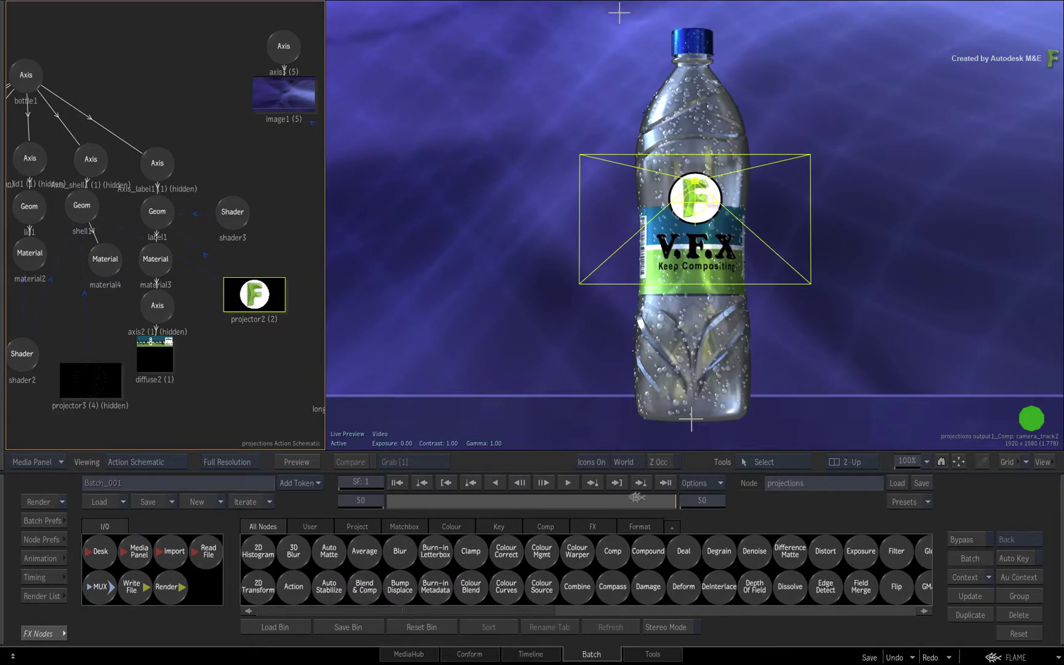
{"action": "left_click", "coordinate": [664, 485]}
{"action": "left_click_drag", "start_coordinate": [662, 492], "coordinate": [821, 491]}
{"action": "left_click_drag", "start_coordinate": [250, 300], "coordinate": [249, 299]}
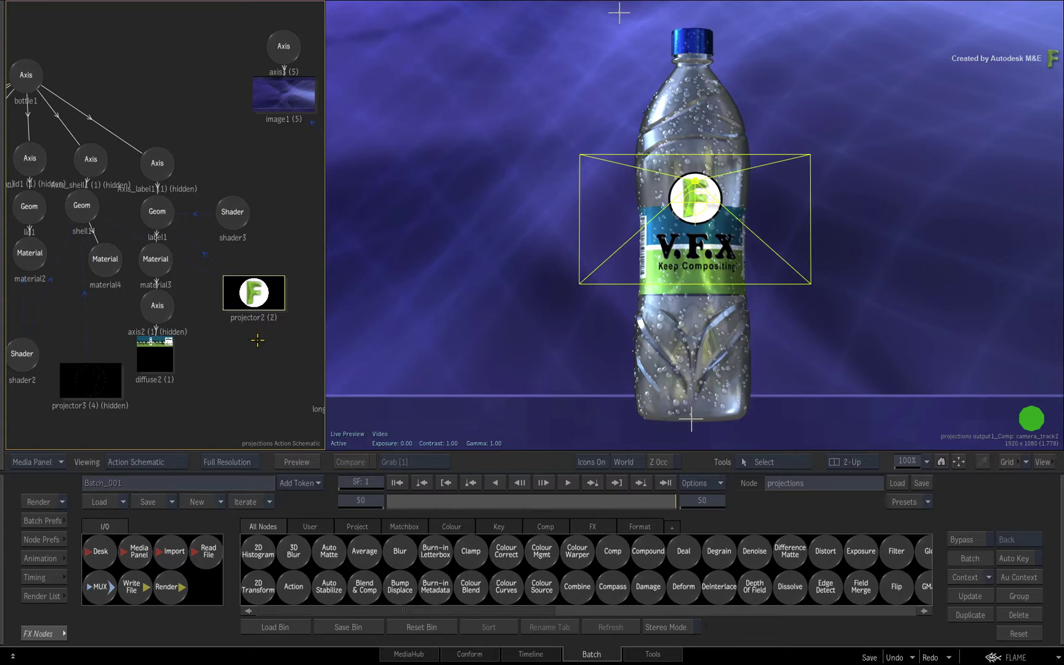
{"action": "left_click_drag", "start_coordinate": [674, 504], "coordinate": [589, 489]}
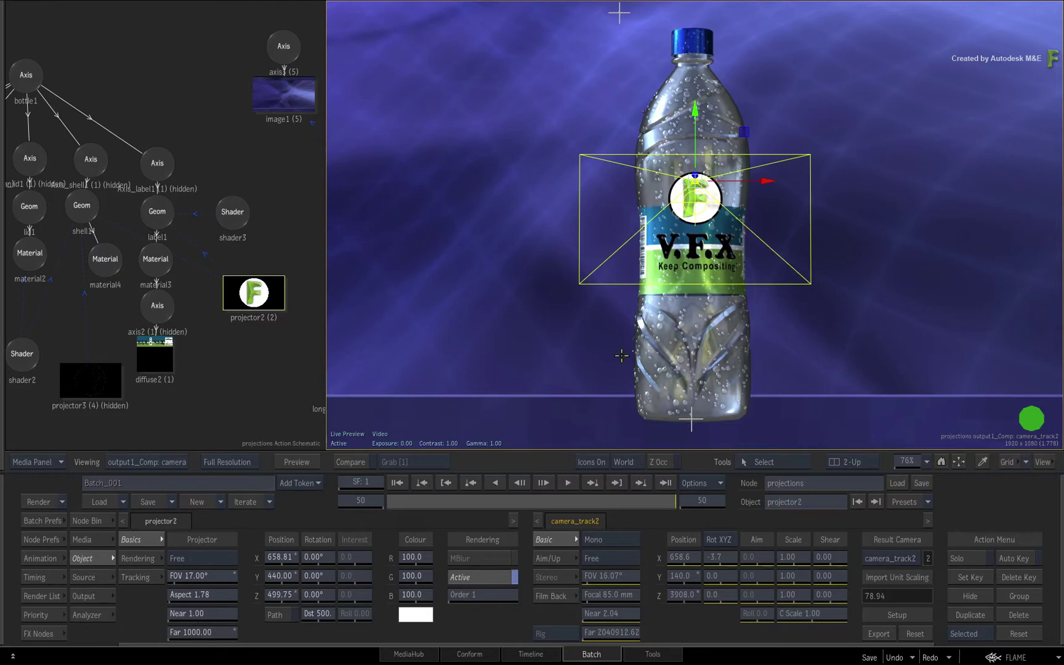
- Switch to the working camera view and examine the projected logo from several angles at different frames
{"action": "key", "text": "space+F4"}
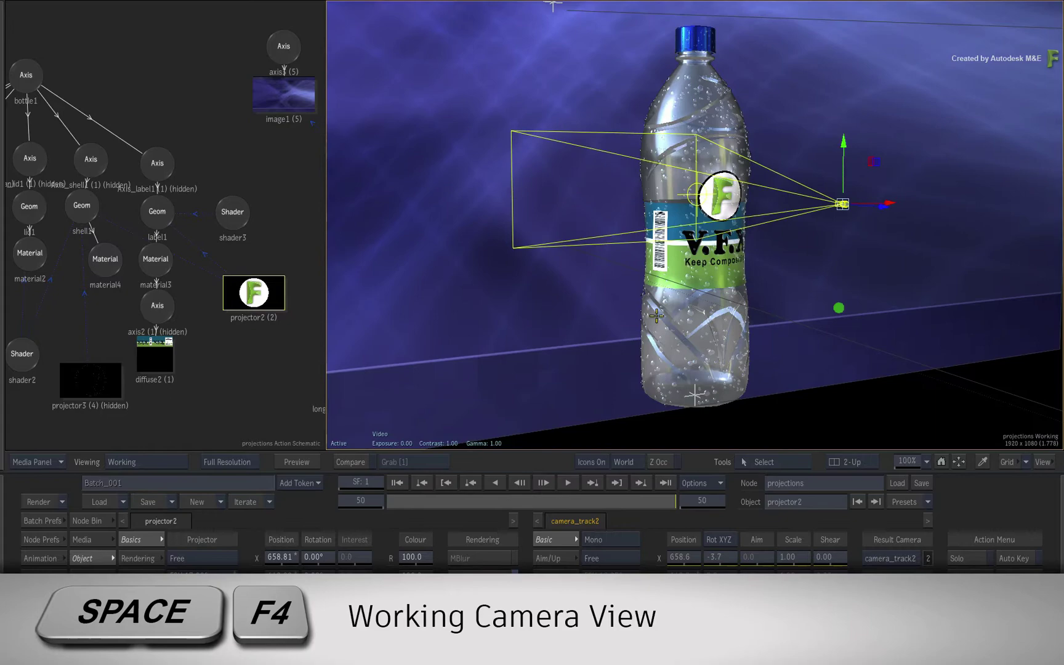
{"action": "left_click_drag", "start_coordinate": [657, 287], "coordinate": [747, 245]}
{"action": "mouse_move", "coordinate": [839, 308]}
{"action": "left_mouse_down"}
{"action": "mouse_move", "coordinate": [876, 307]}
{"action": "mouse_move", "coordinate": [839, 316]}
{"action": "left_mouse_up"}
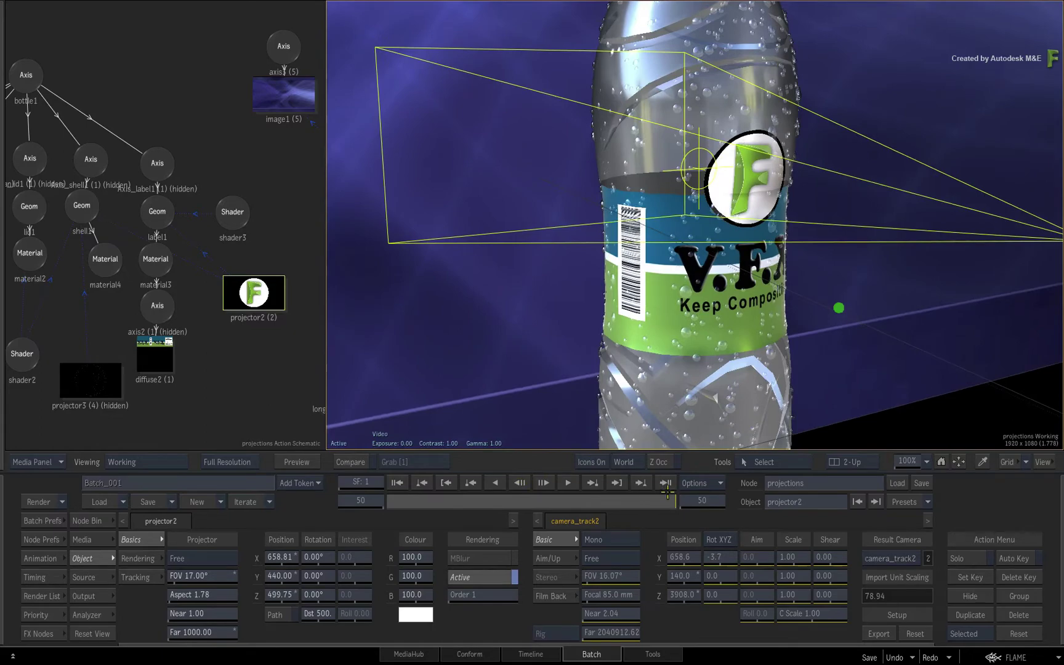
{"action": "mouse_move", "coordinate": [667, 498]}
{"action": "left_mouse_down"}
{"action": "mouse_move", "coordinate": [425, 500]}
{"action": "mouse_move", "coordinate": [664, 498]}
{"action": "left_mouse_up"}
{"action": "mouse_move", "coordinate": [689, 461]}
{"action": "left_mouse_down"}
{"action": "mouse_move", "coordinate": [488, 478]}
{"action": "mouse_move", "coordinate": [689, 482]}
{"action": "left_mouse_up"}
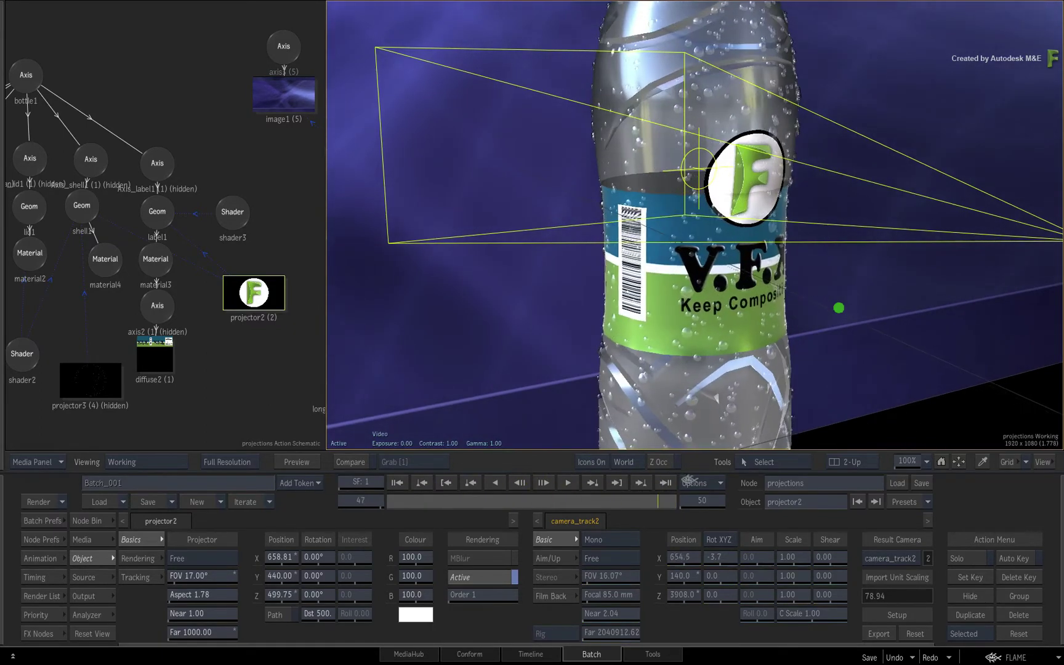
{"action": "left_click_drag", "start_coordinate": [777, 308], "coordinate": [679, 365]}
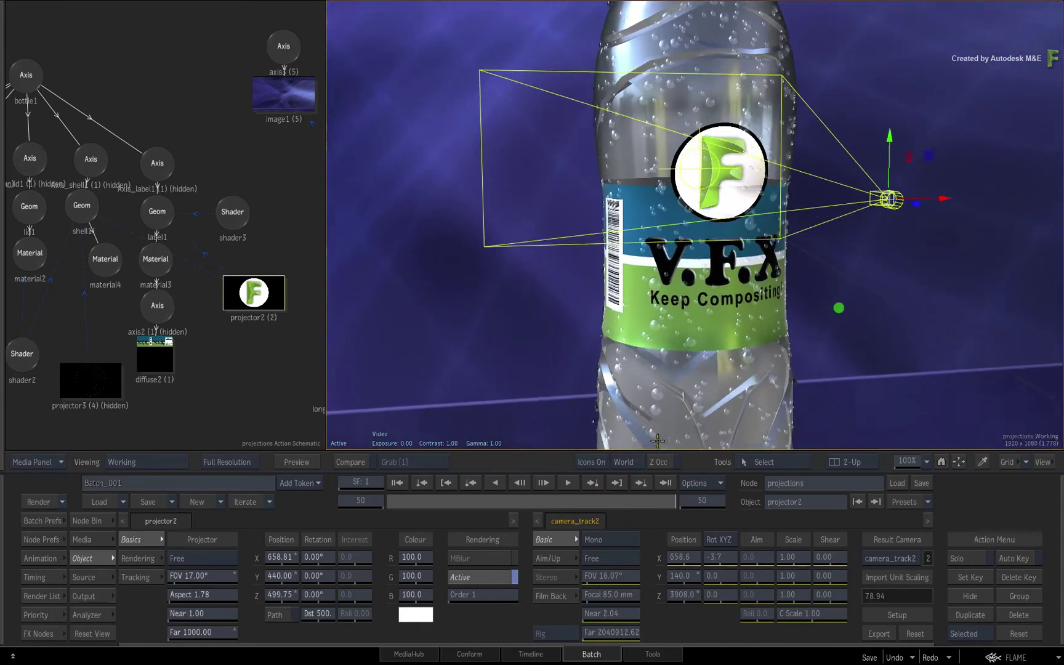
{"action": "mouse_move", "coordinate": [652, 496]}
{"action": "left_mouse_down"}
{"action": "mouse_move", "coordinate": [435, 466]}
{"action": "mouse_move", "coordinate": [613, 473]}
{"action": "mouse_move", "coordinate": [470, 472]}
{"action": "mouse_move", "coordinate": [583, 488]}
{"action": "mouse_move", "coordinate": [370, 472]}
{"action": "mouse_move", "coordinate": [674, 495]}
{"action": "left_mouse_up"}
{"action": "left_click_drag", "start_coordinate": [688, 291], "coordinate": [833, 330]}
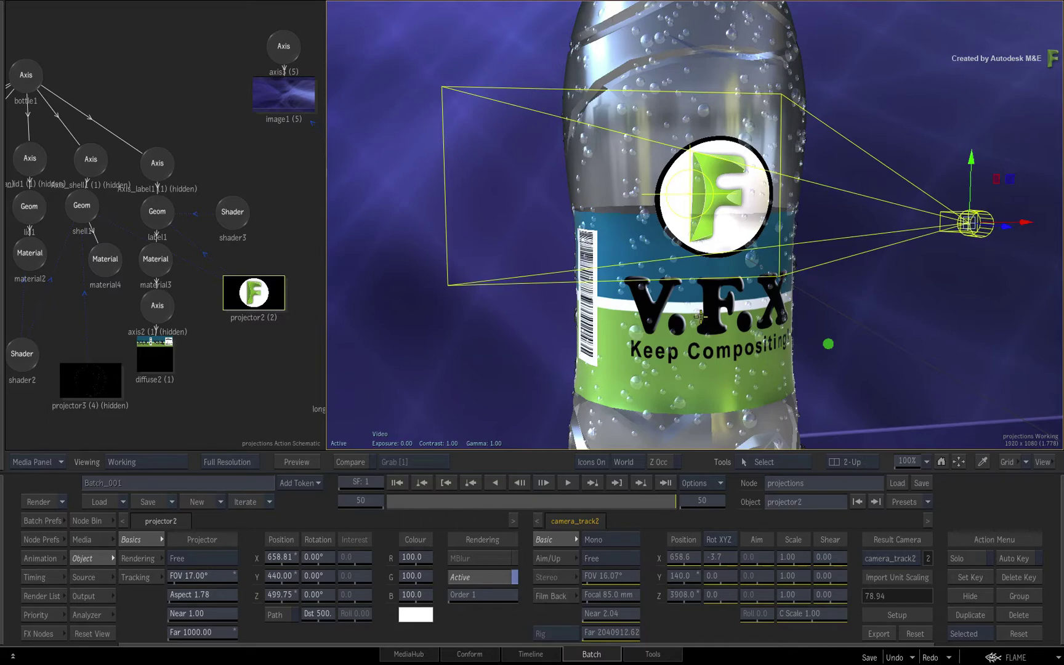
- Review projector2's Rendering and Tracking settings, switching Shaded and Occlusion off and back on
{"action": "left_click_drag", "start_coordinate": [258, 291], "coordinate": [253, 286]}
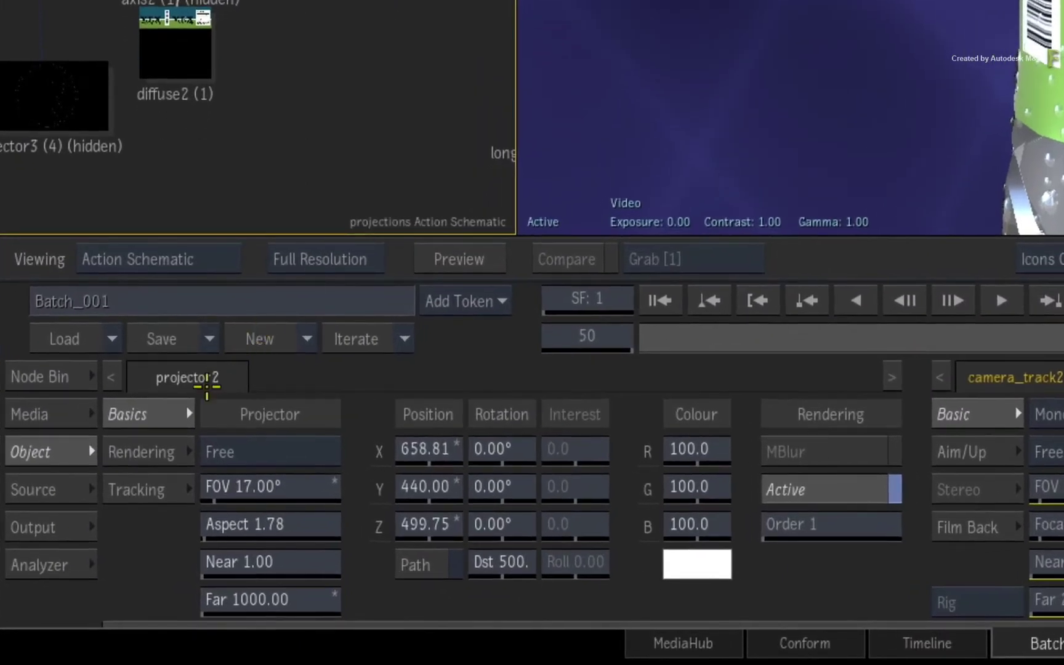
{"action": "left_click", "coordinate": [161, 448]}
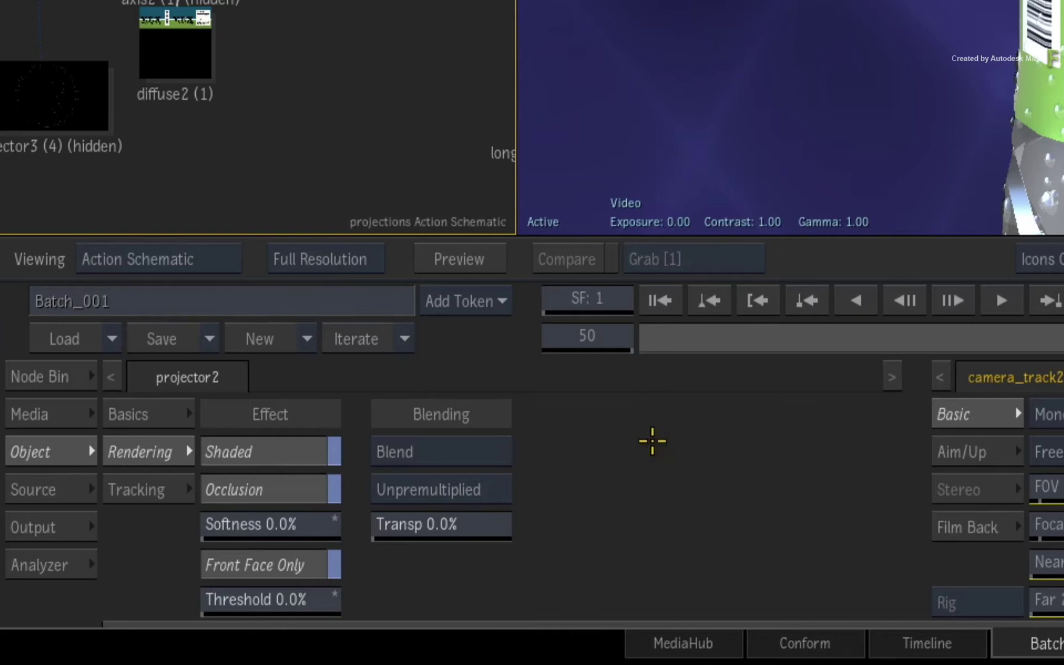
{"action": "left_click", "coordinate": [141, 490]}
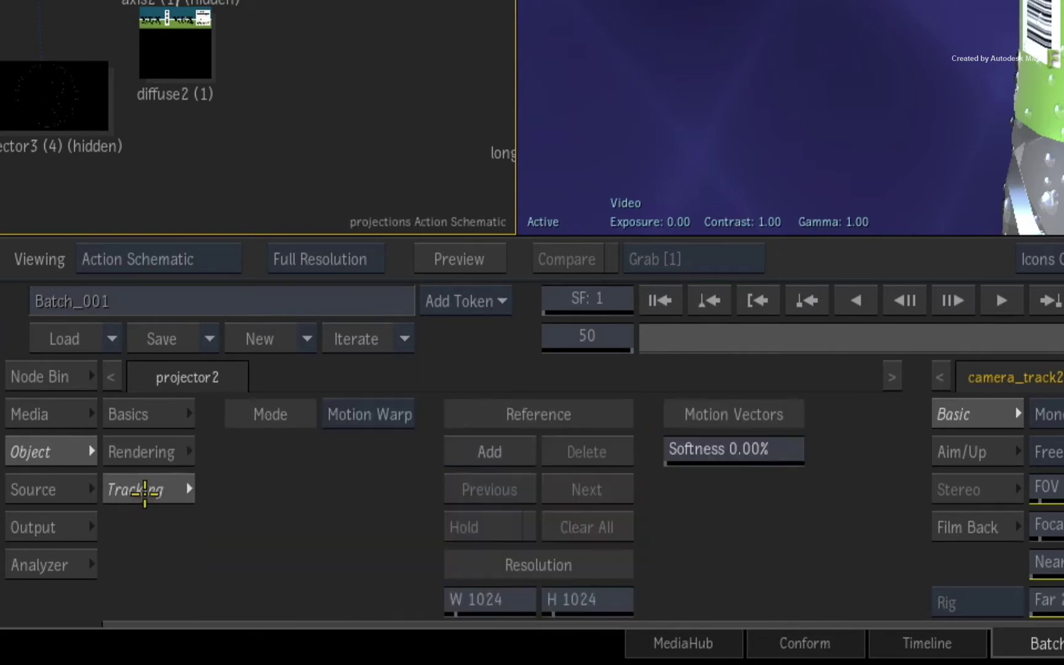
{"action": "left_click", "coordinate": [162, 452]}
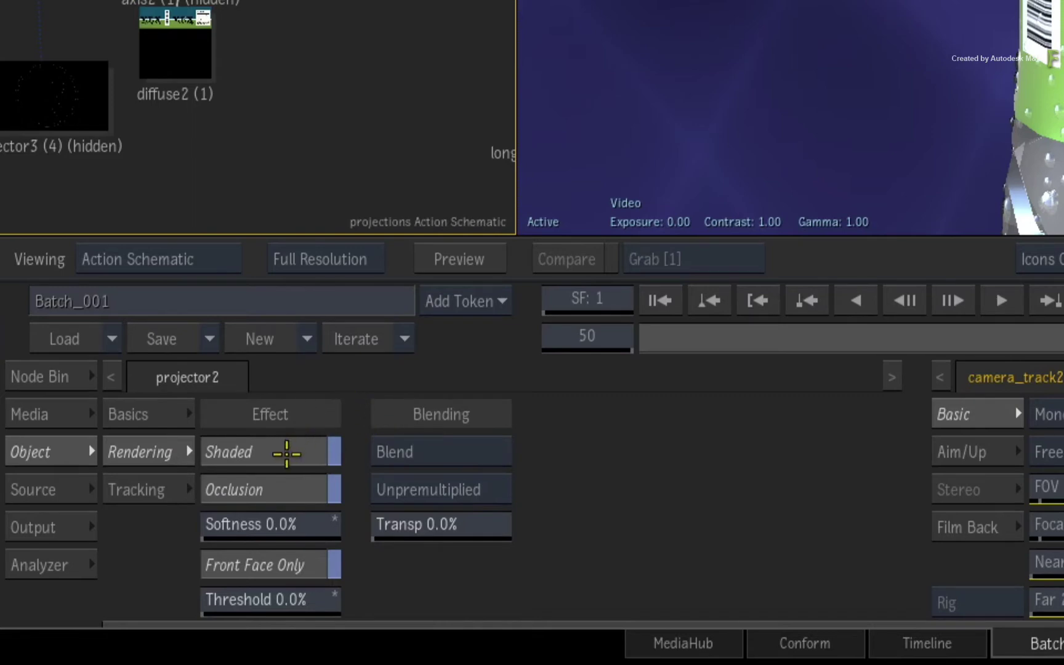
{"action": "left_click", "coordinate": [285, 451]}
{"action": "left_click", "coordinate": [292, 489]}
{"action": "left_click", "coordinate": [299, 490]}
{"action": "left_click", "coordinate": [306, 450]}
{"action": "left_click", "coordinate": [133, 493]}
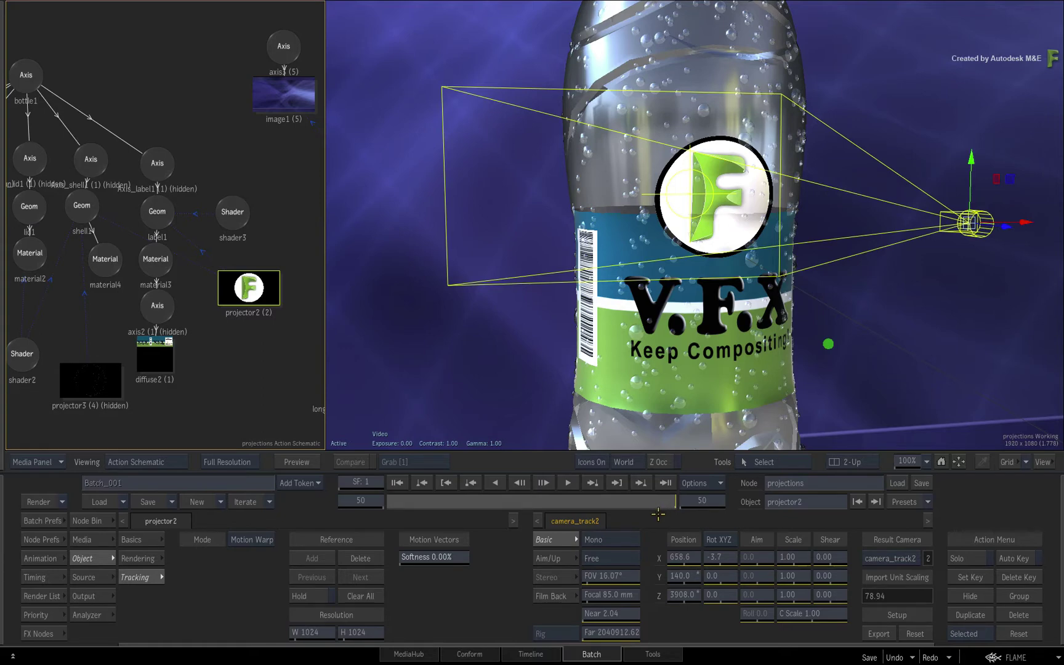
- Shift projector2 slightly along the X axis, and undo the move
{"action": "left_click_drag", "start_coordinate": [665, 503], "coordinate": [715, 486]}
{"action": "left_click_drag", "start_coordinate": [1023, 220], "coordinate": [1007, 223]}
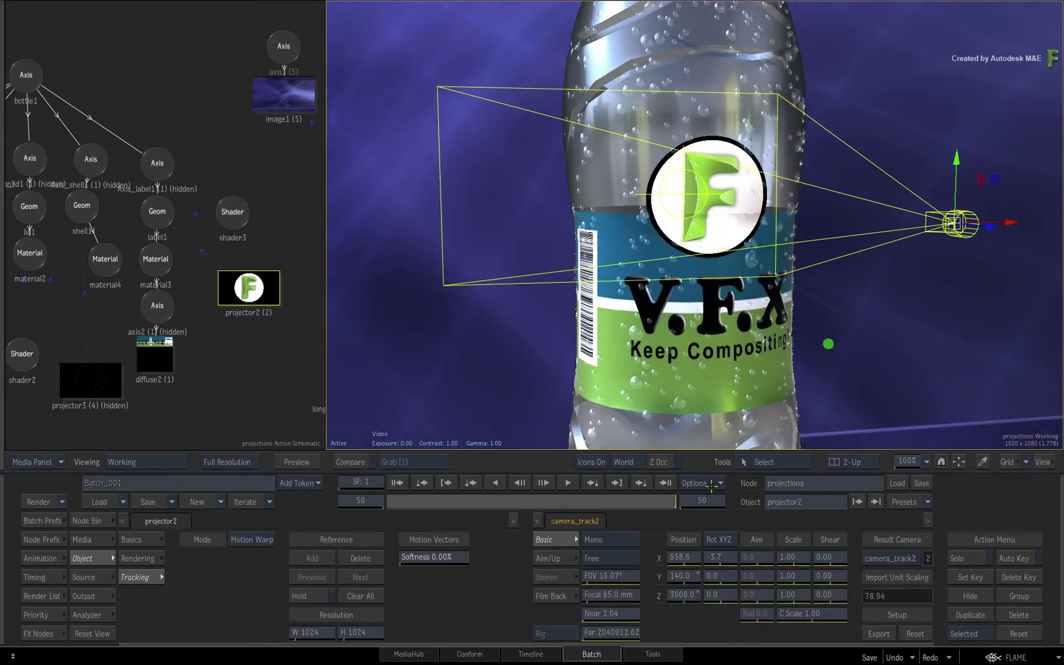
{"action": "key", "text": "ctrl+z"}
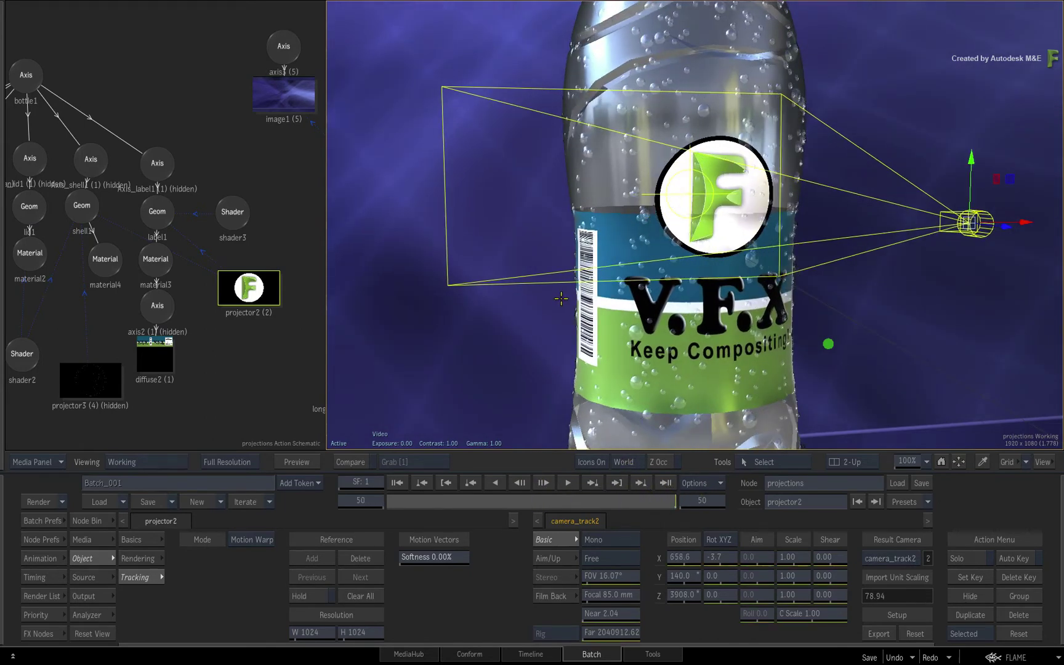
- Examine how the logo wraps across the bottle's shell and label from both sides, selecting the shell1 geometry and projector2
{"action": "left_click_drag", "start_coordinate": [746, 224], "coordinate": [689, 203]}
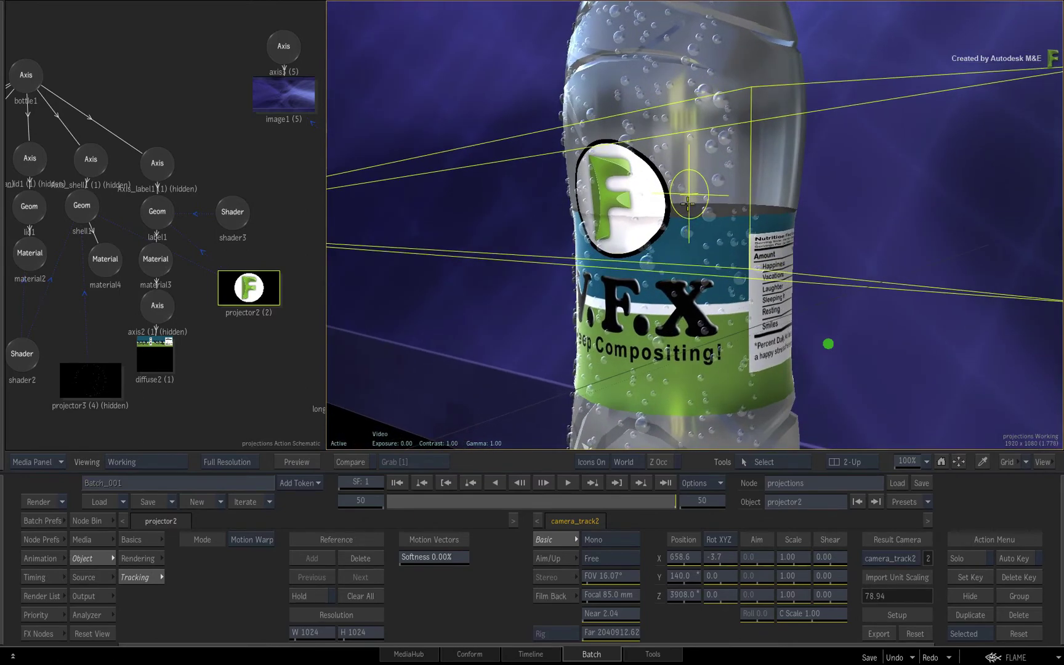
{"action": "left_click", "coordinate": [684, 81]}
{"action": "left_click_drag", "start_coordinate": [674, 114], "coordinate": [664, 162]}
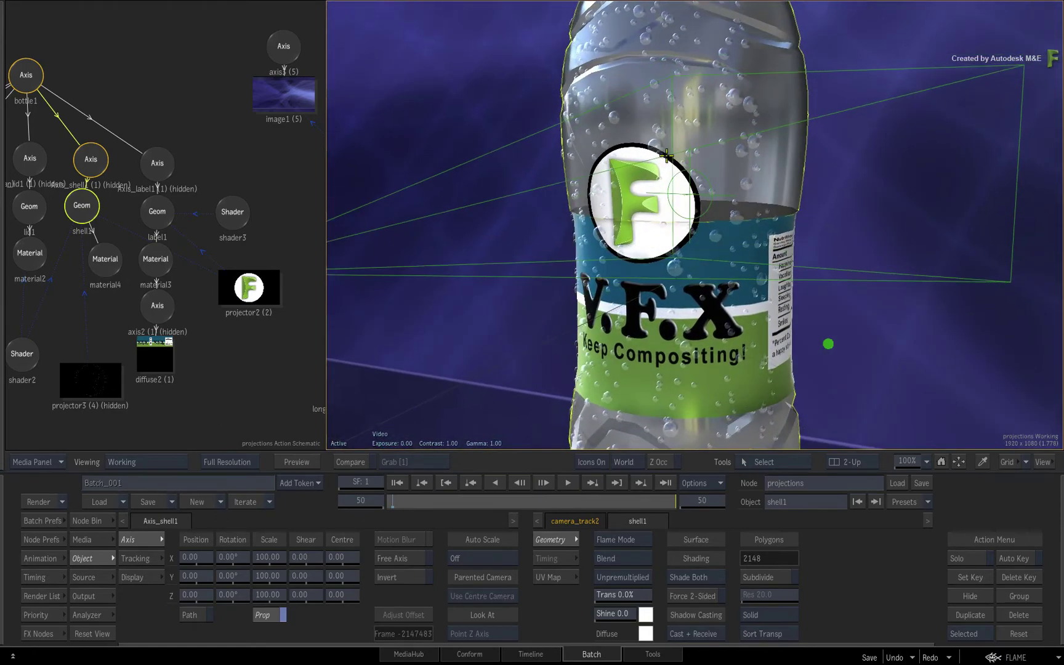
{"action": "left_click", "coordinate": [666, 156]}
{"action": "left_click_drag", "start_coordinate": [616, 200], "coordinate": [703, 209]}
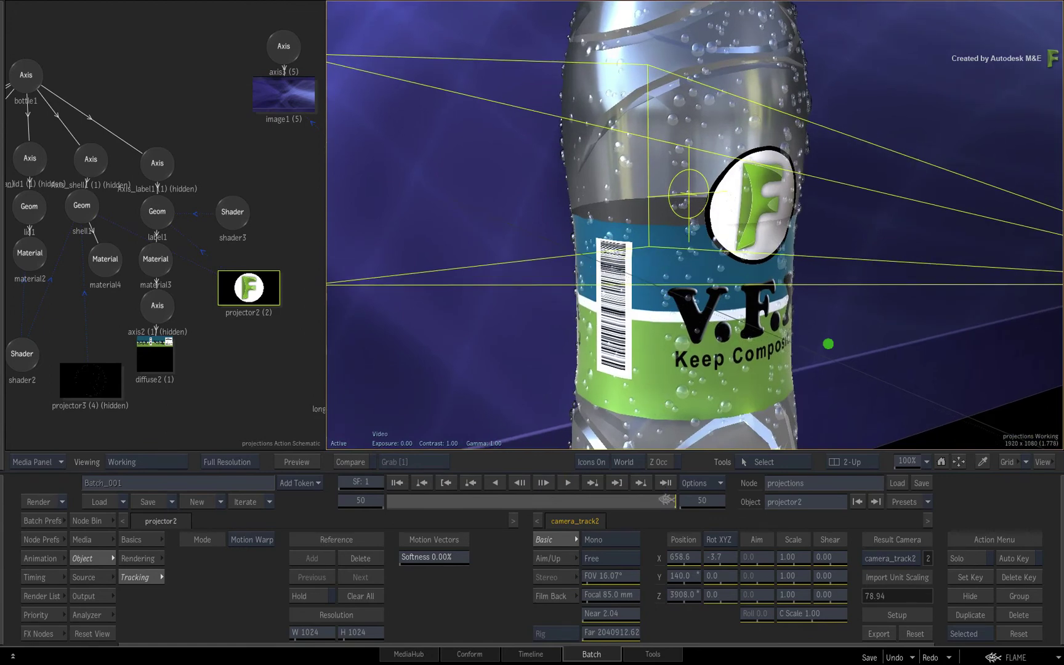
{"action": "mouse_move", "coordinate": [667, 500]}
{"action": "left_mouse_down"}
{"action": "mouse_move", "coordinate": [635, 500]}
{"action": "mouse_move", "coordinate": [673, 499]}
{"action": "left_mouse_up"}
{"action": "left_click_drag", "start_coordinate": [777, 290], "coordinate": [733, 317]}
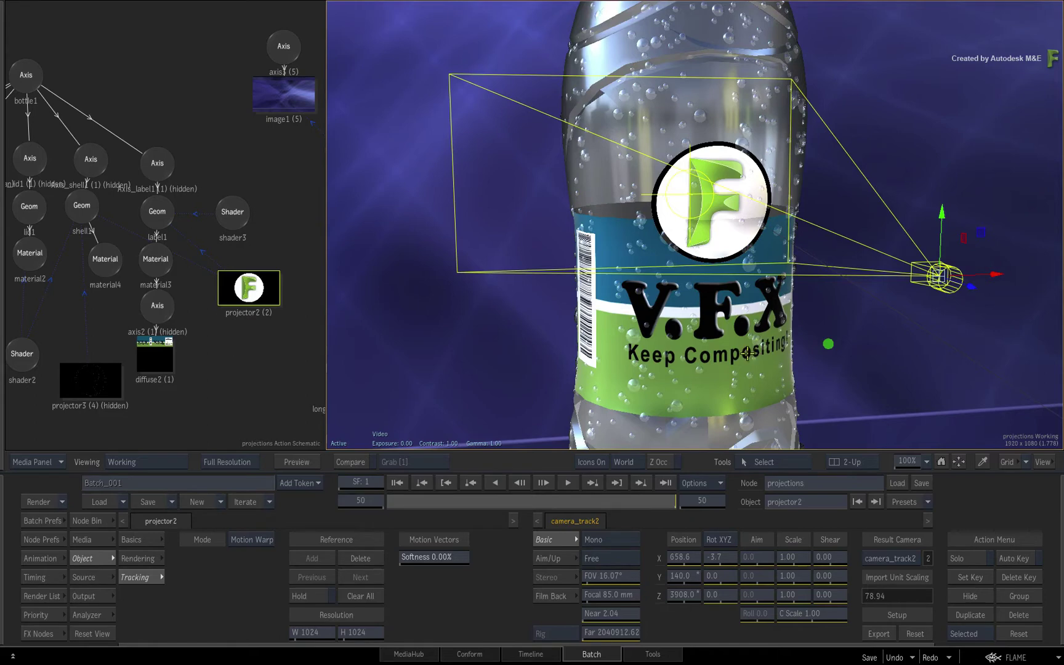
- Scrub the timeline in the working camera view to examine how the projected logo follows the bottle
{"action": "left_click", "coordinate": [105, 519]}
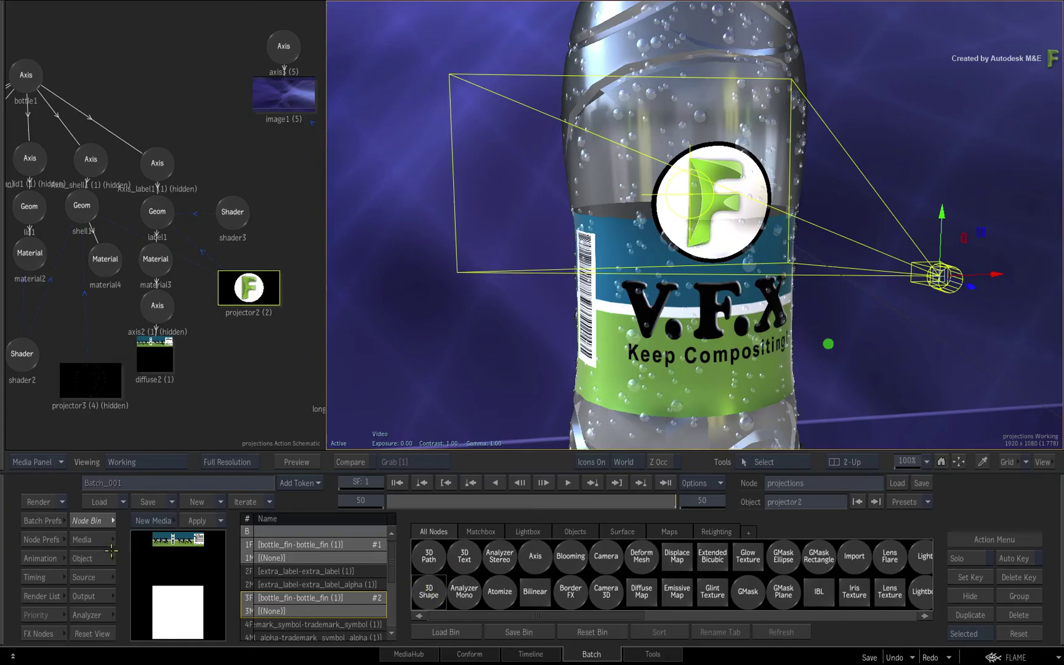
{"action": "left_click", "coordinate": [94, 559]}
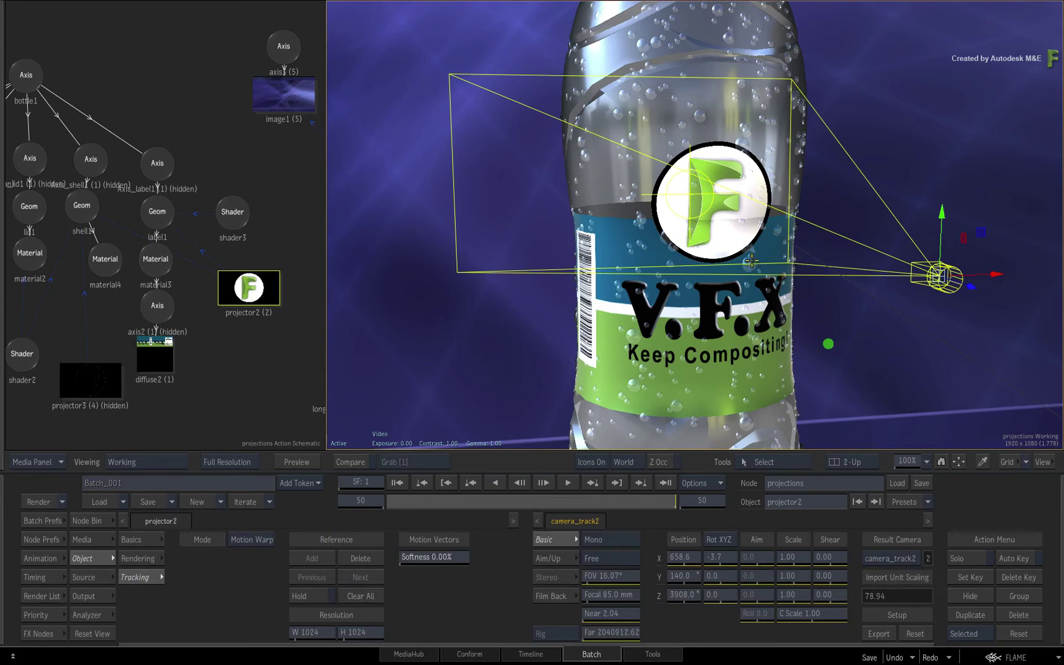
{"action": "left_click_drag", "start_coordinate": [776, 208], "coordinate": [700, 338]}
{"action": "left_click", "coordinate": [668, 486]}
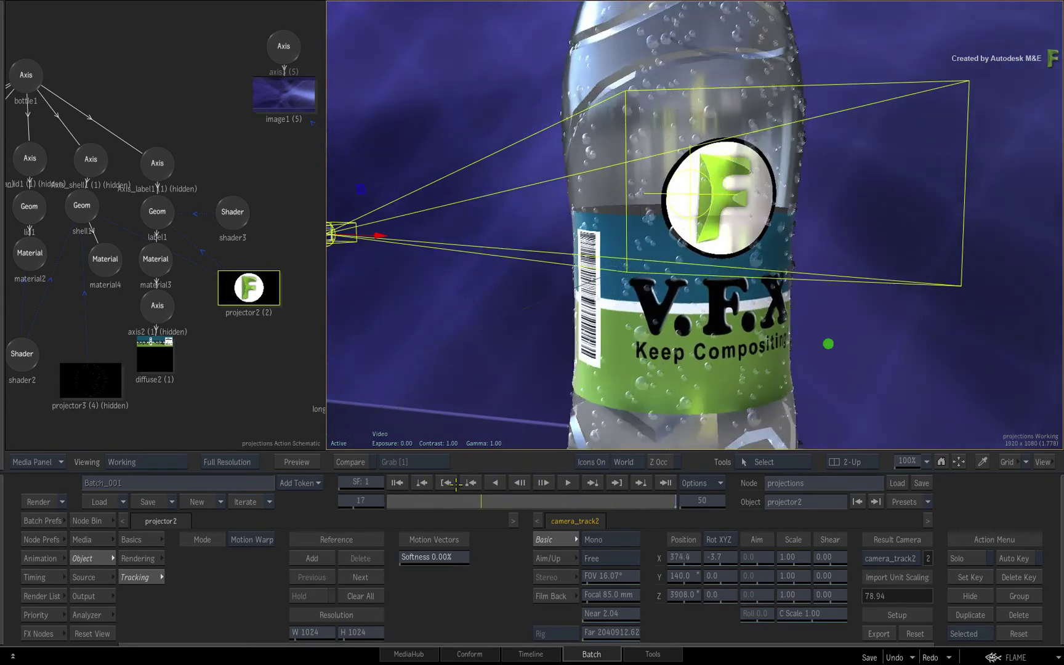
{"action": "left_click_drag", "start_coordinate": [461, 454], "coordinate": [777, 429]}
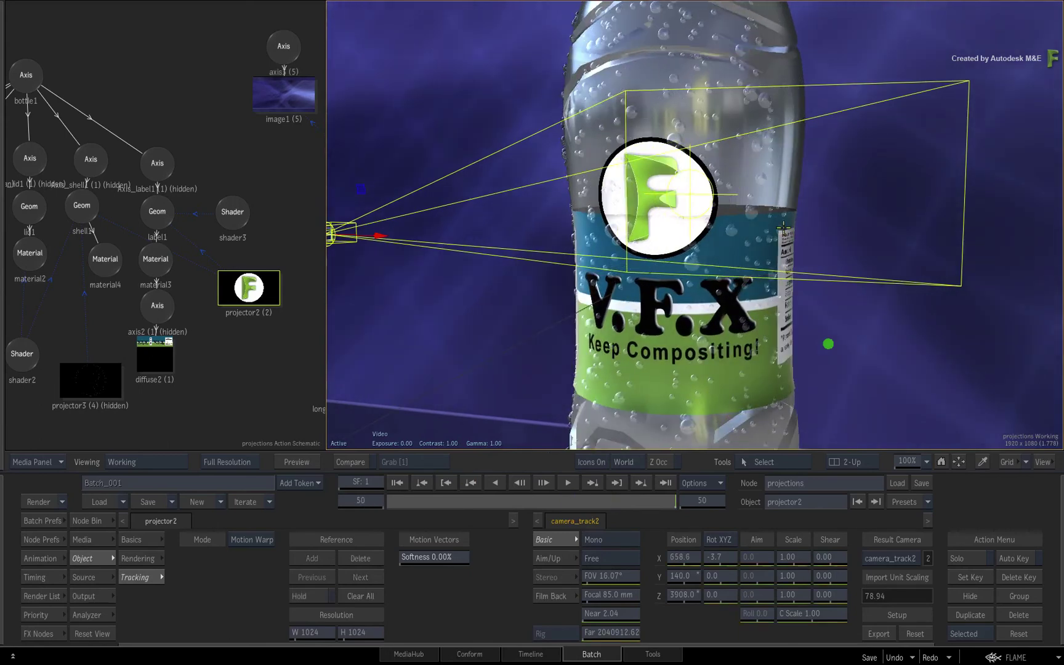
{"action": "left_click_drag", "start_coordinate": [654, 505], "coordinate": [737, 478]}
- Show the result camera view fitted to the viewport, and limit the displayed icons to selected objects
{"action": "key", "text": "F4"}
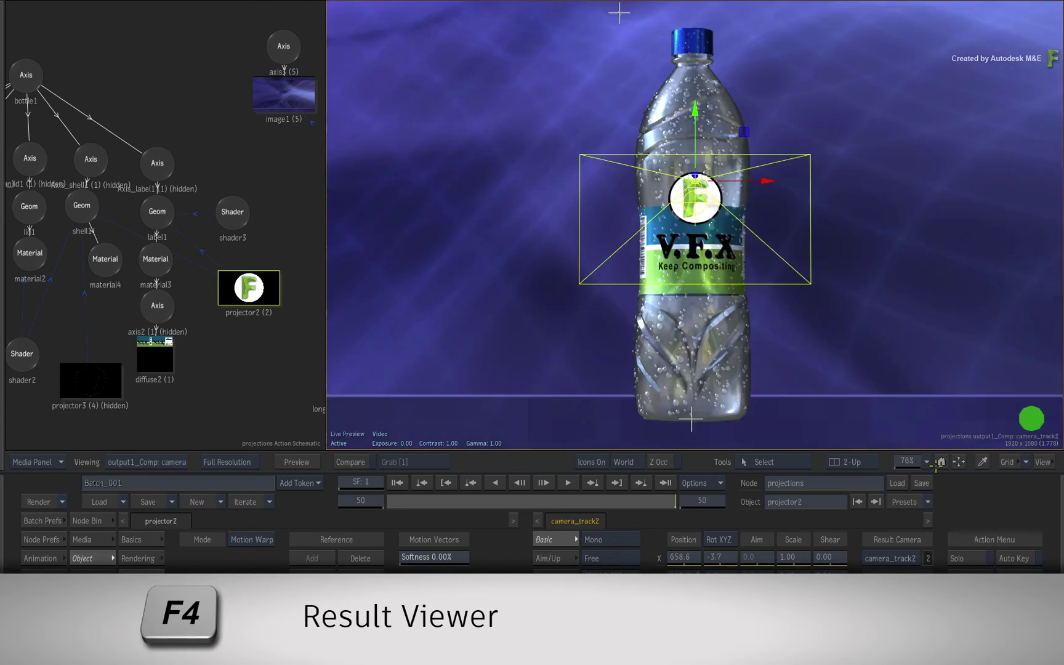
{"action": "left_click", "coordinate": [960, 461]}
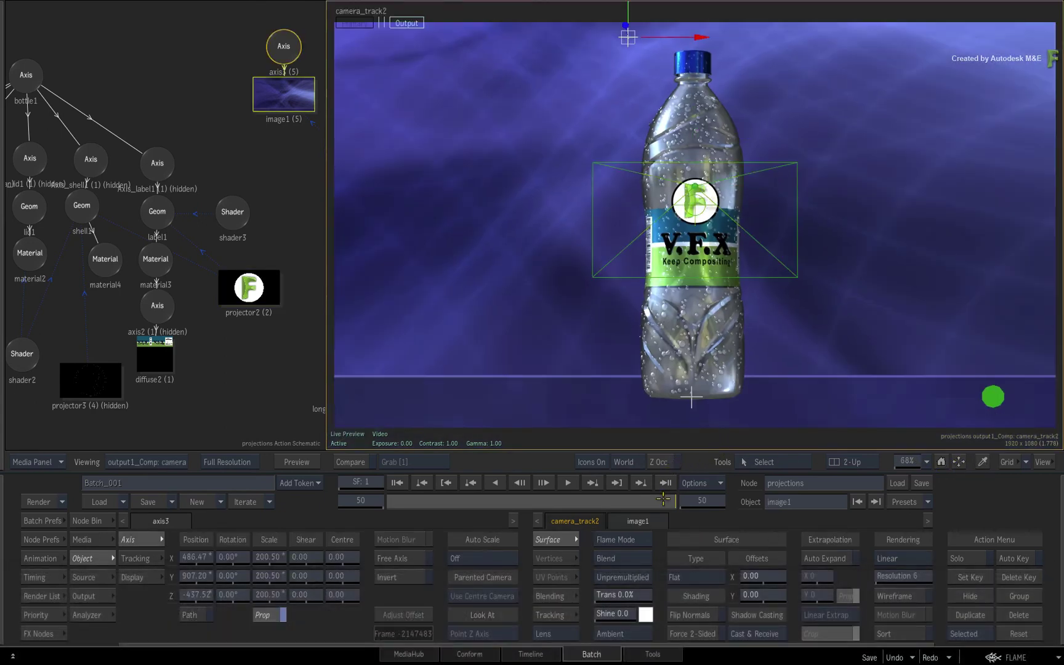
{"action": "left_click", "coordinate": [521, 486]}
{"action": "key", "text": "shift+i"}
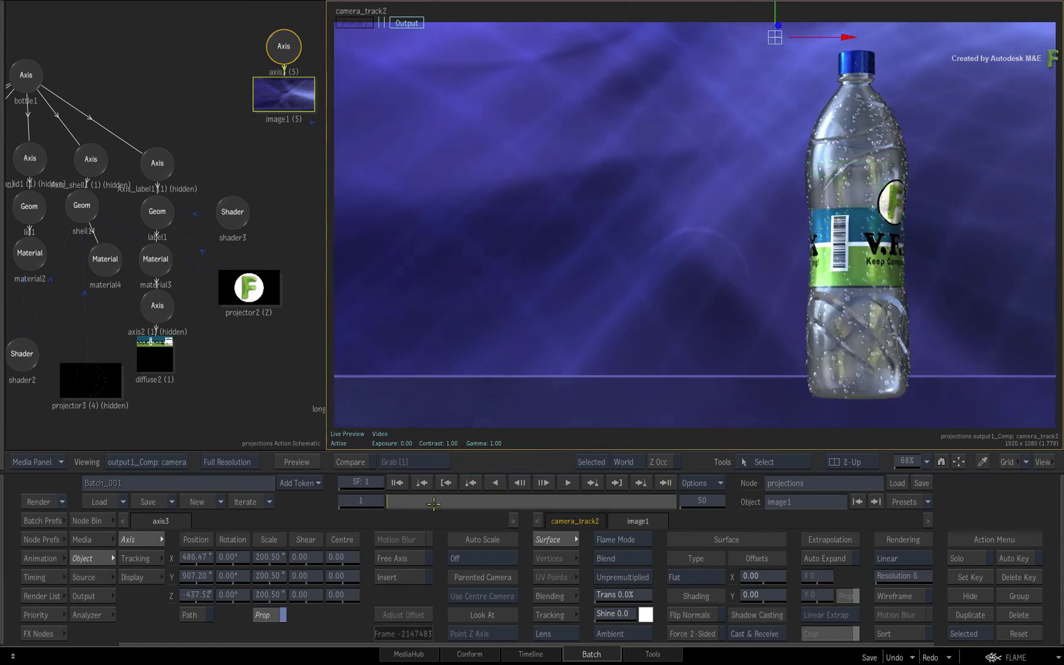
- Scrub the result from frame 1 to 50 and inspect the projected logo close up
{"action": "mouse_move", "coordinate": [403, 500]}
{"action": "left_mouse_down"}
{"action": "mouse_move", "coordinate": [691, 505]}
{"action": "mouse_move", "coordinate": [475, 508]}
{"action": "mouse_move", "coordinate": [407, 497]}
{"action": "mouse_move", "coordinate": [692, 474]}
{"action": "mouse_move", "coordinate": [388, 513]}
{"action": "mouse_move", "coordinate": [699, 462]}
{"action": "left_mouse_up"}
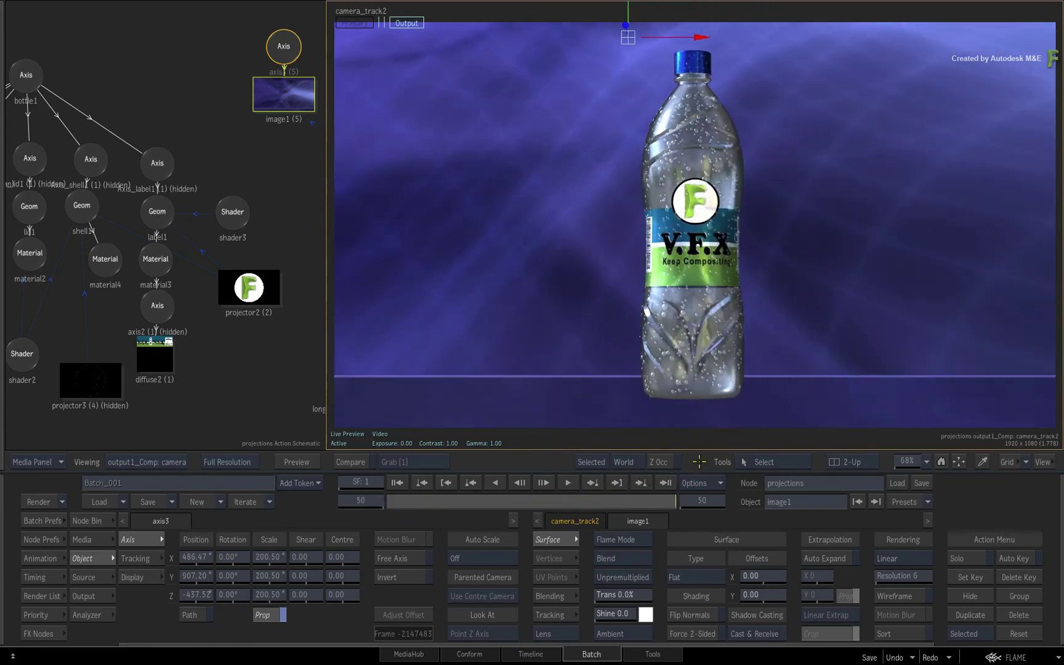
{"action": "left_click_drag", "start_coordinate": [711, 275], "coordinate": [780, 202]}
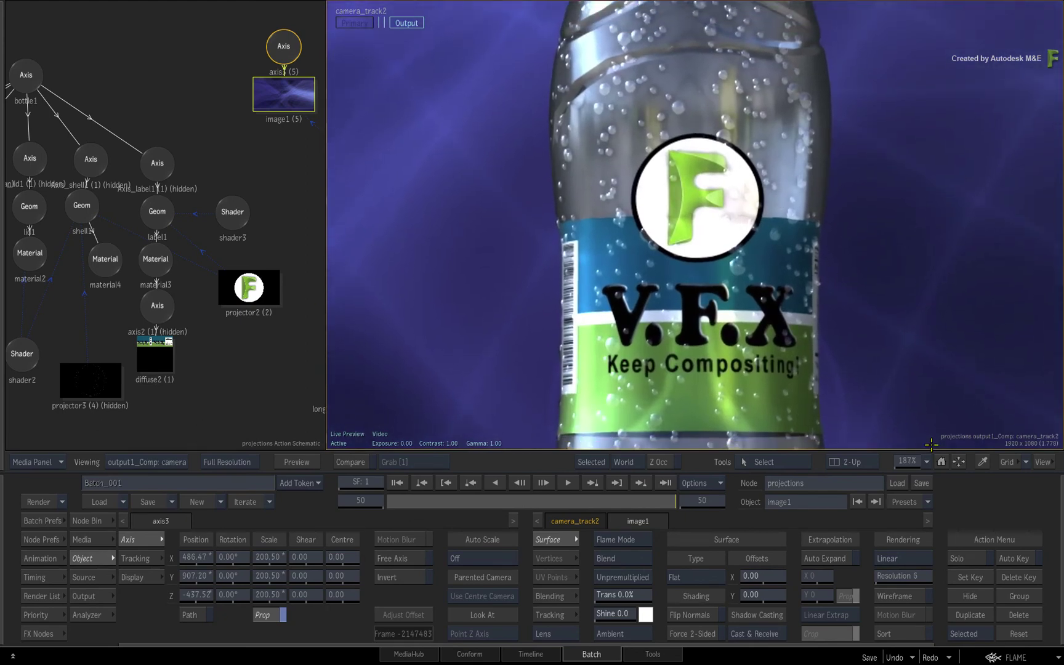
{"action": "left_click", "coordinate": [957, 461]}
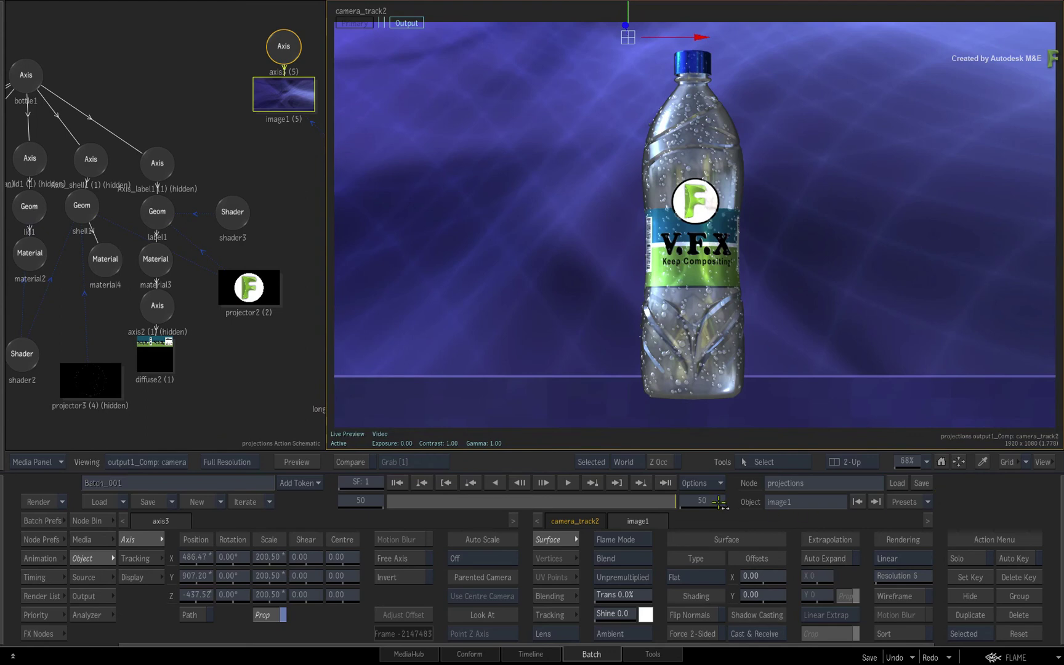